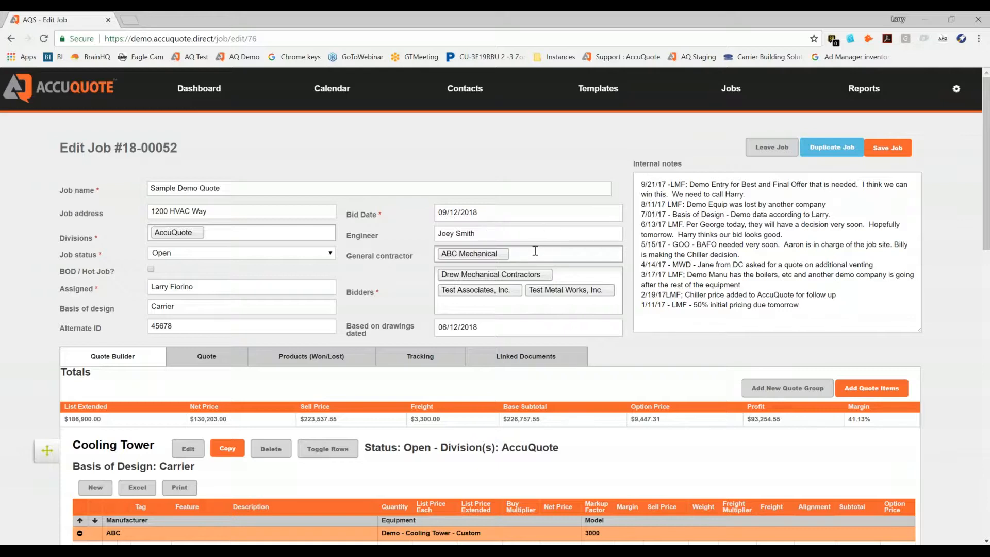
- Add EMS Supply, LLC to the job's bidders and remove it again
click(483, 305)
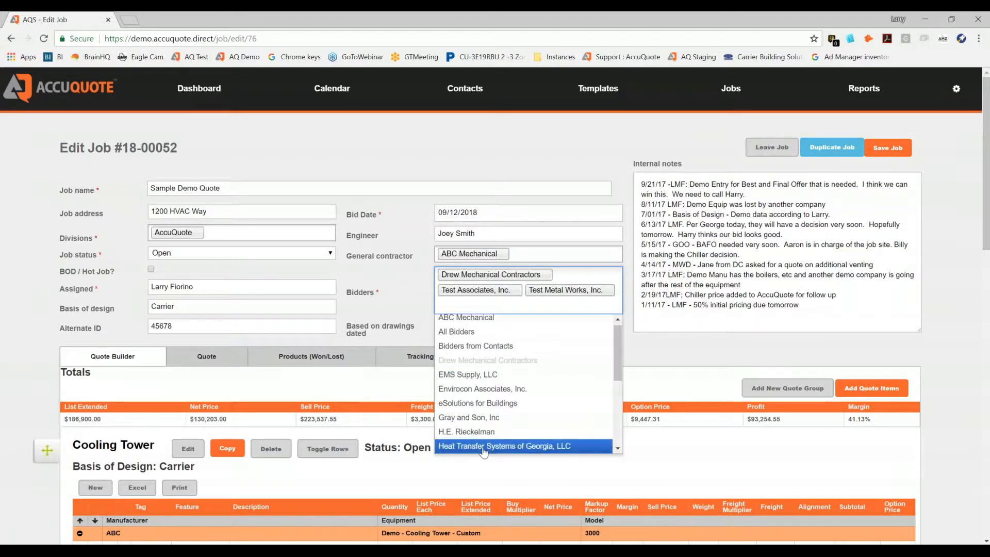
click(466, 375)
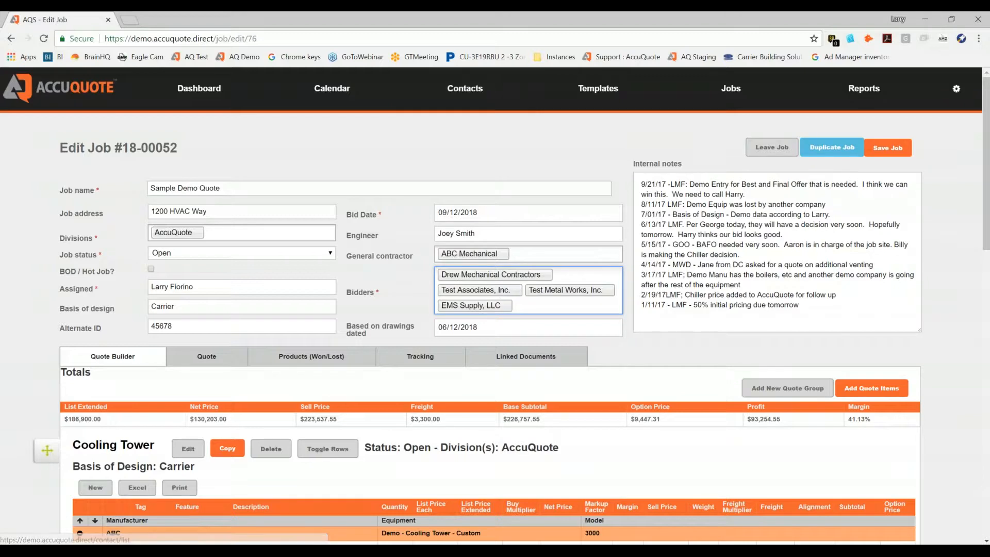
click(508, 309)
click(508, 308)
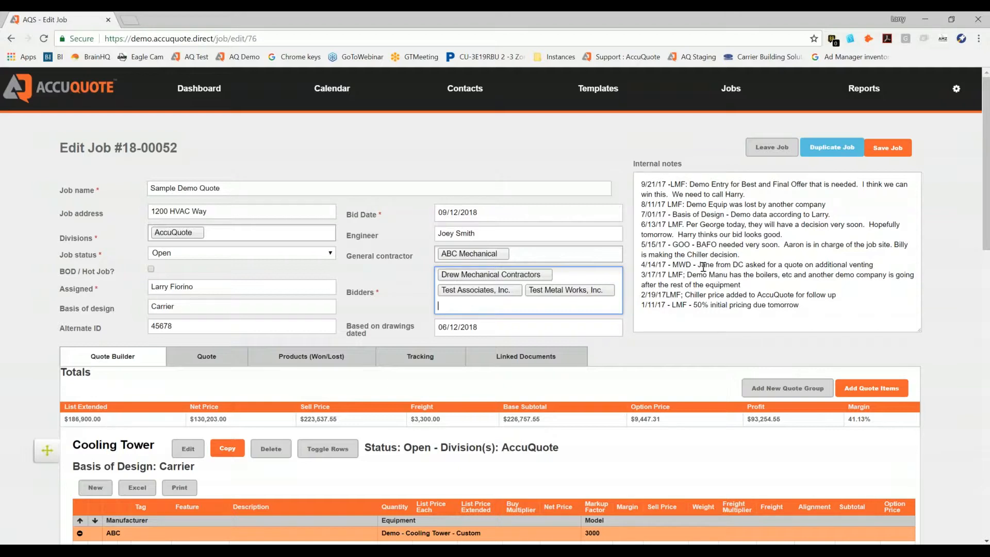
click(546, 152)
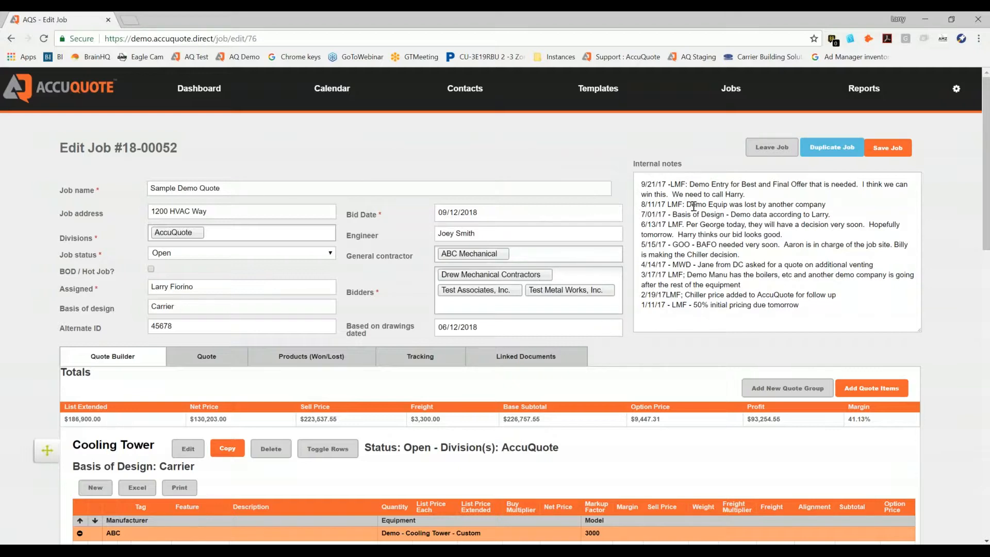
- Review the Cooling Tower and Boiler quote groups, including their line items, pricing columns and the job totals
scroll(382, 201, down, 3)
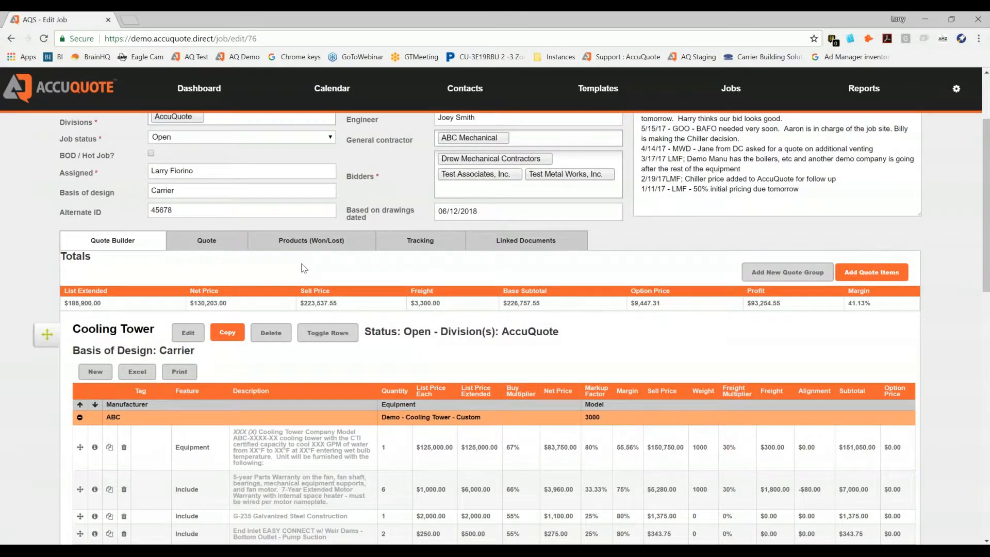
scroll(302, 274, down, 1)
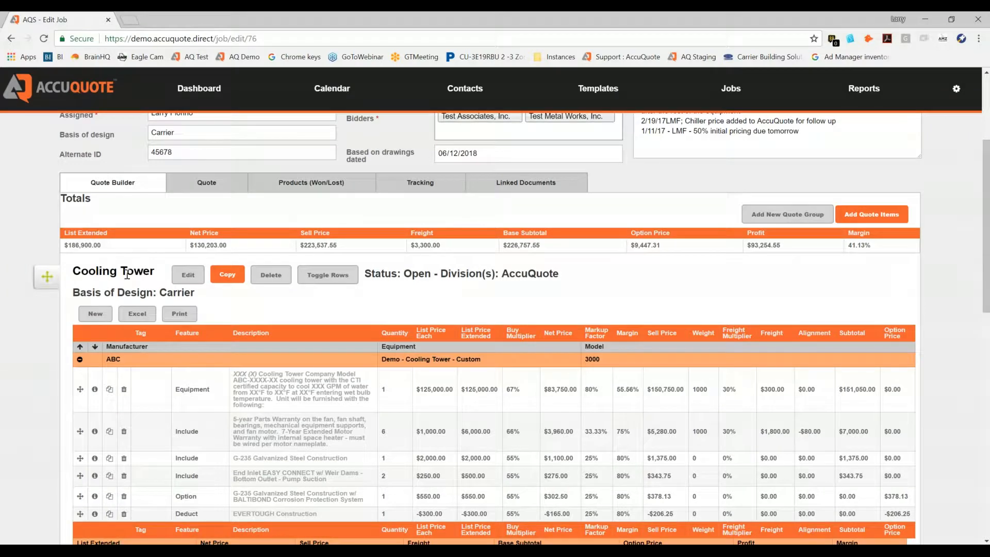
scroll(232, 301, down, 7)
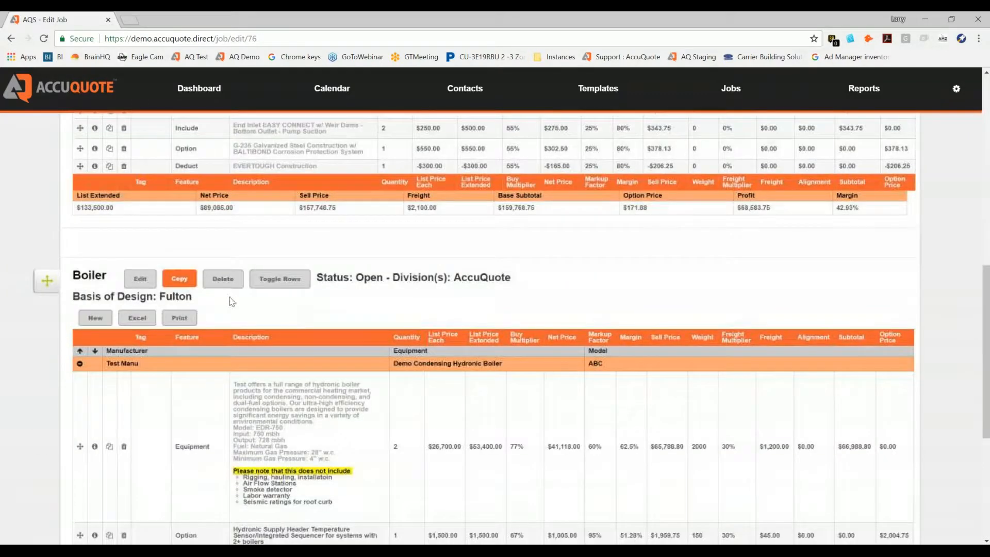
scroll(263, 309, up, 6)
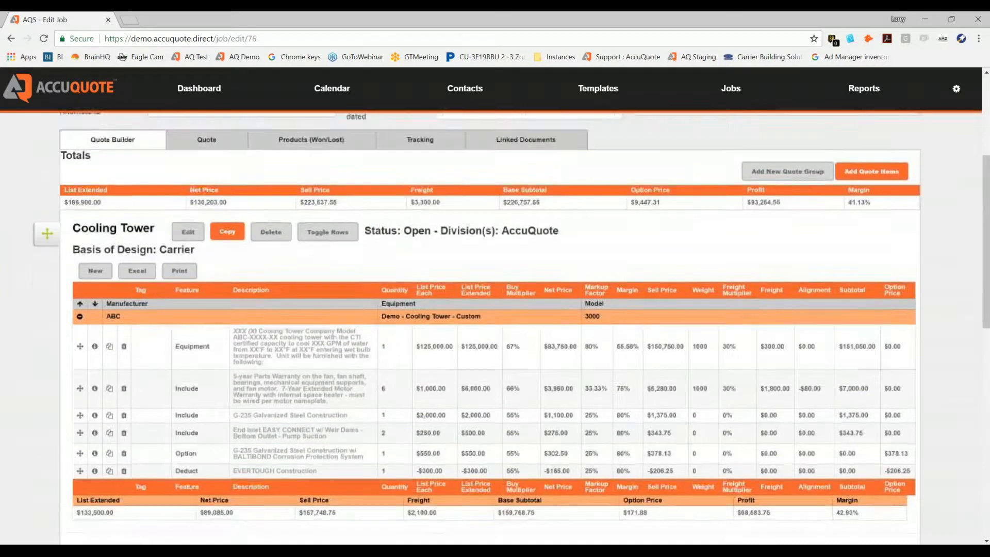
scroll(320, 304, up, 1)
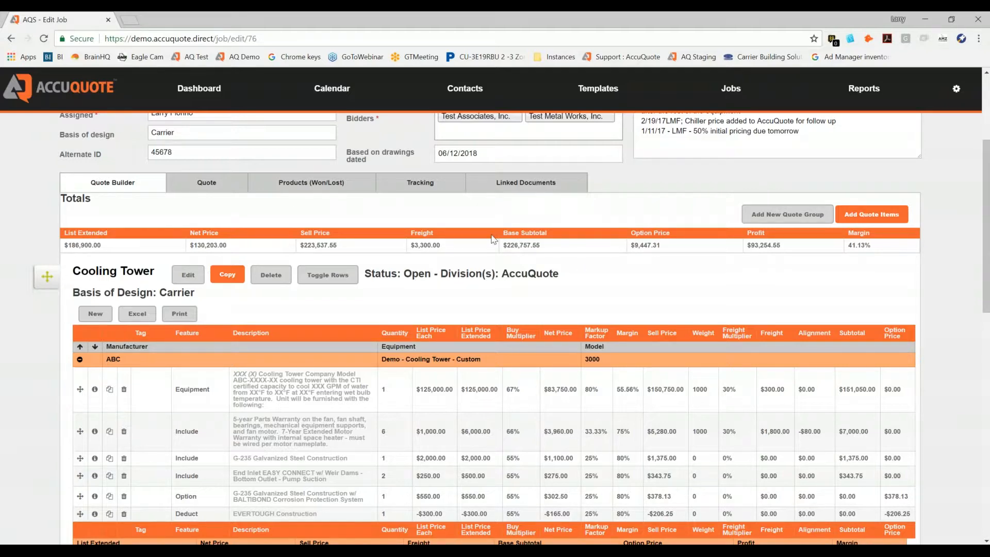
scroll(494, 239, down, 12)
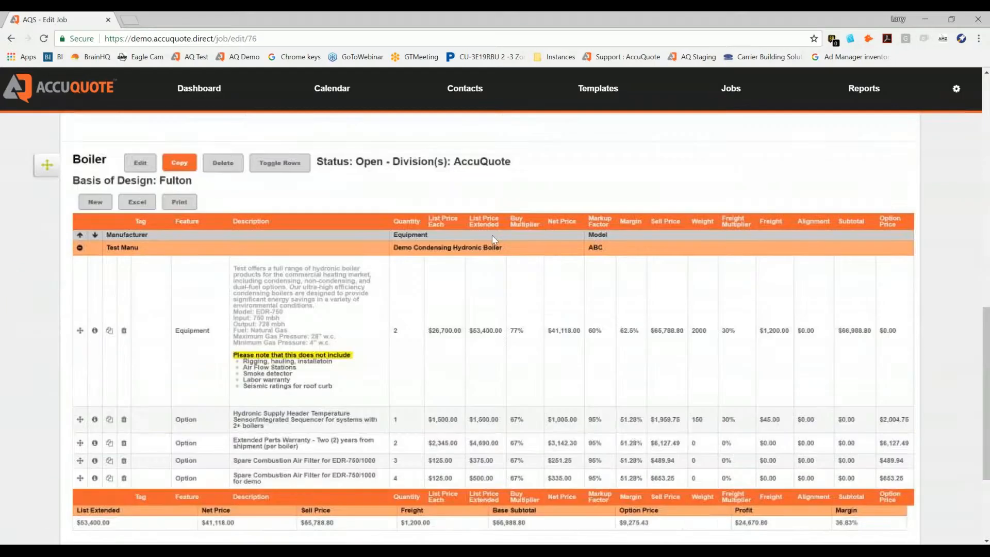
scroll(492, 358, up, 8)
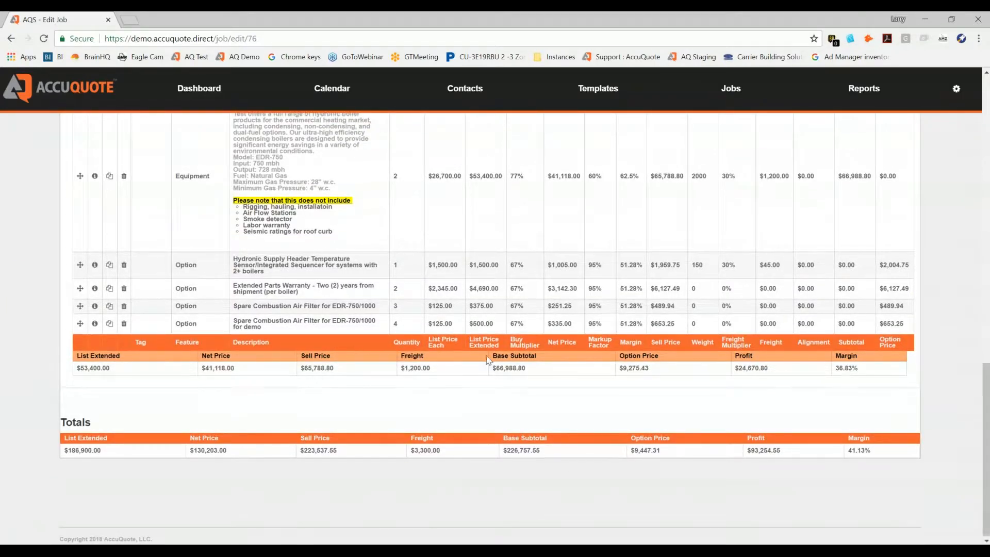
scroll(498, 357, up, 3)
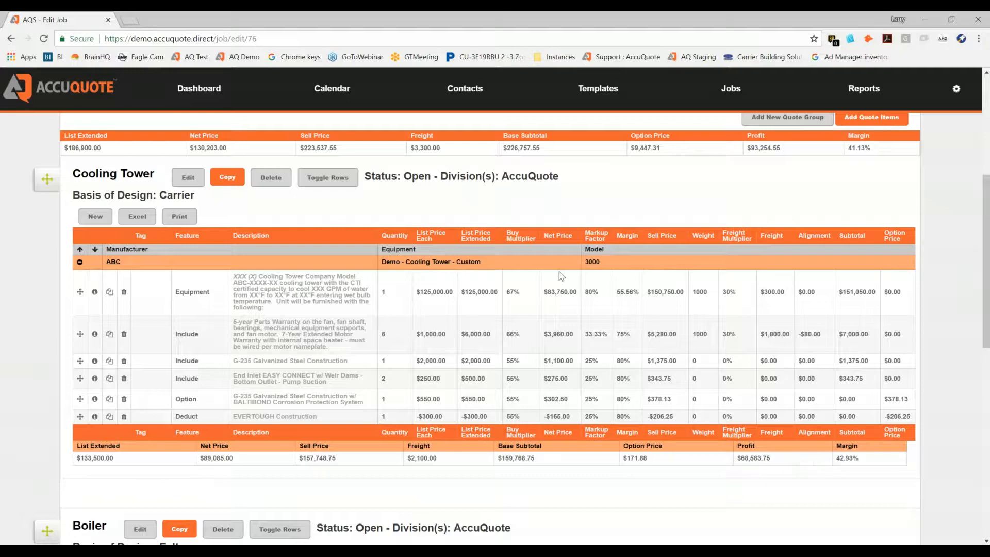
scroll(560, 273, down, 4)
scroll(764, 508, down, 5)
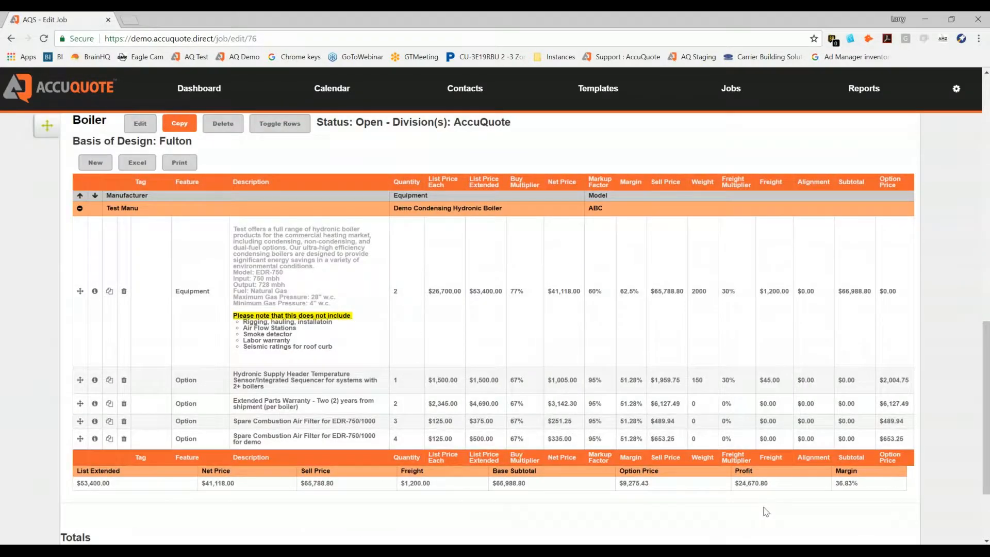
scroll(546, 351, up, 10)
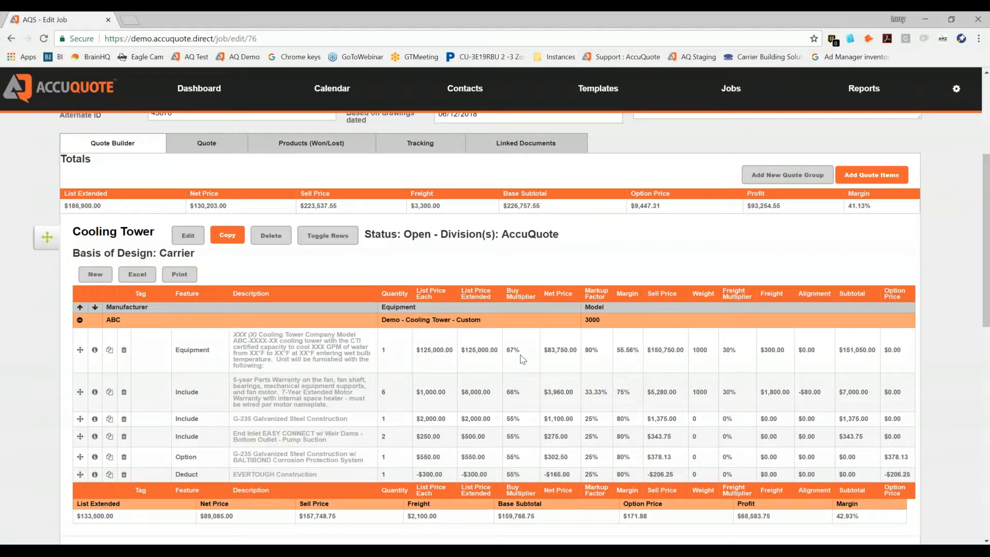
scroll(522, 360, down, 8)
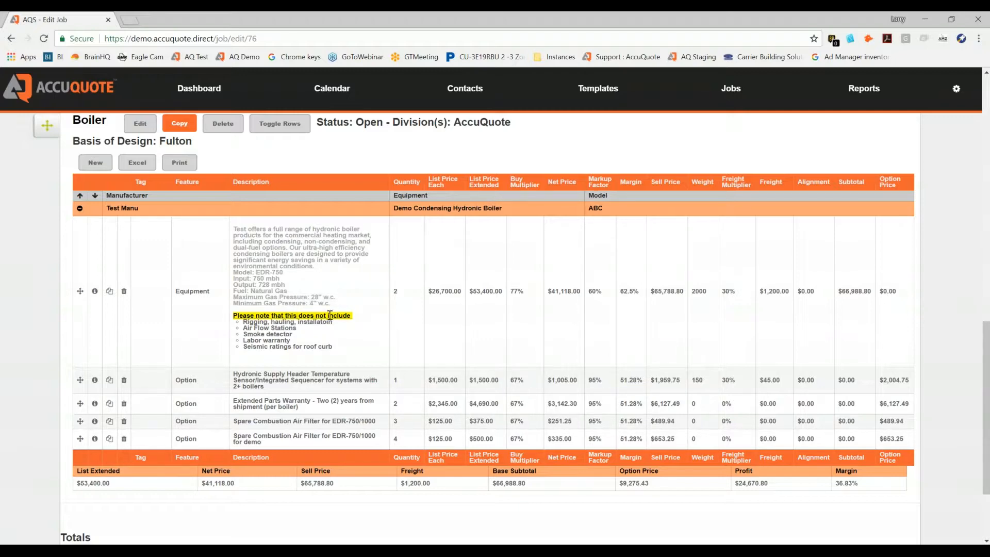
scroll(381, 266, up, 7)
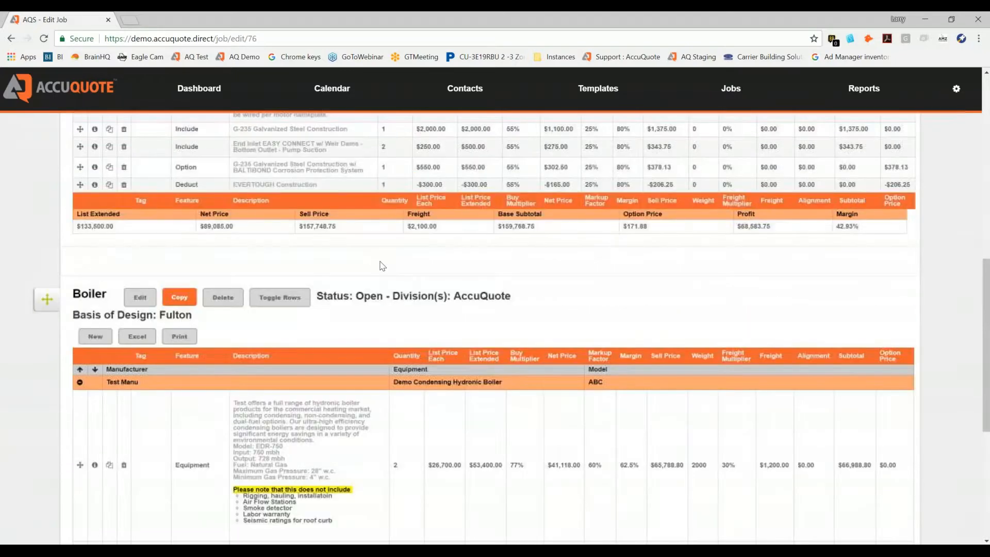
scroll(383, 265, up, 7)
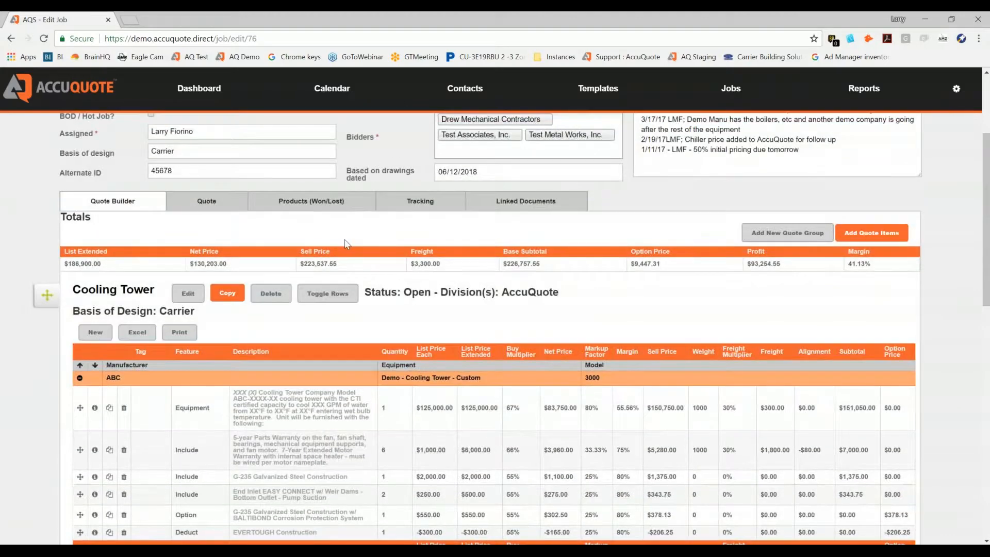
- Print the job's proposal for Drew Mechanical Contractors with the Lump Sum option and open the generated PDF
scroll(351, 250, down, 3)
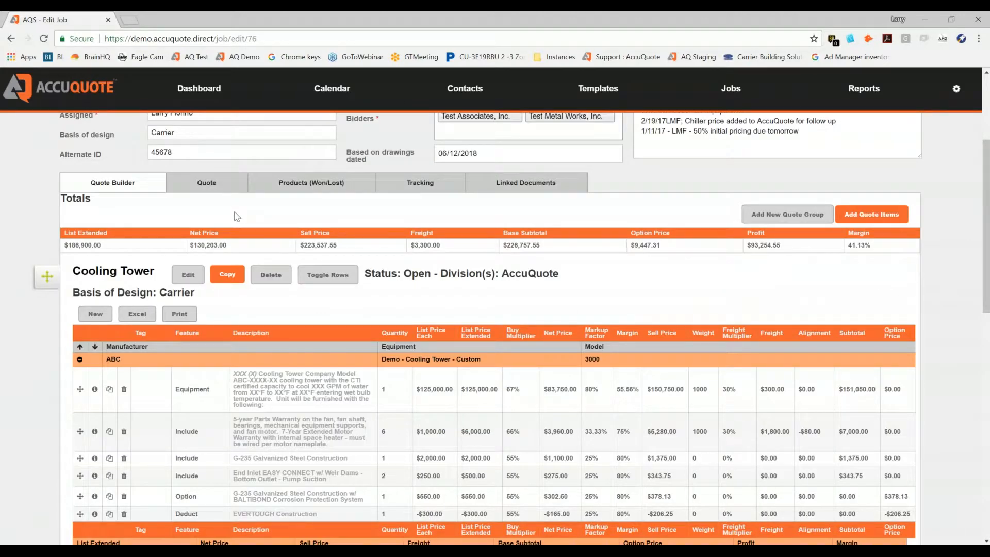
click(205, 187)
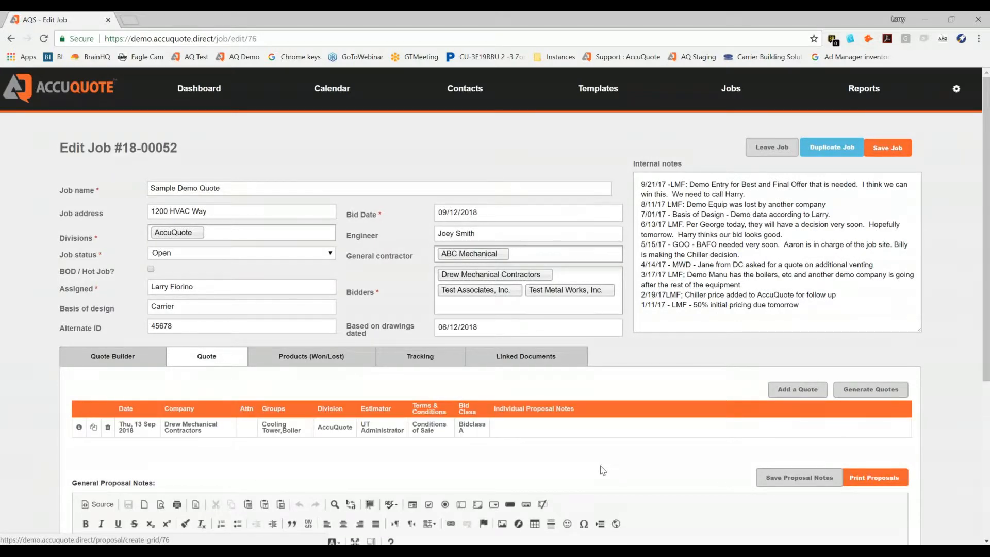
scroll(596, 471, down, 2)
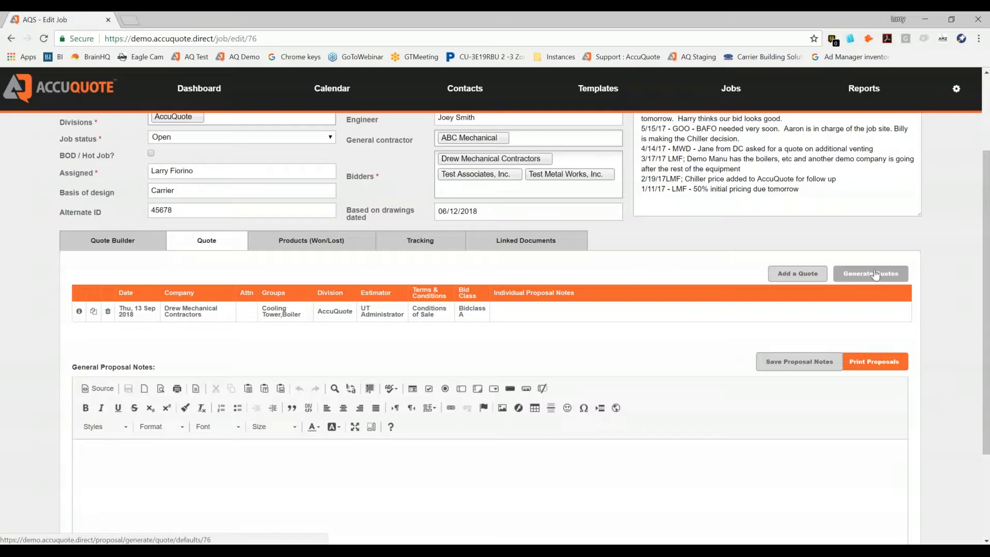
click(886, 364)
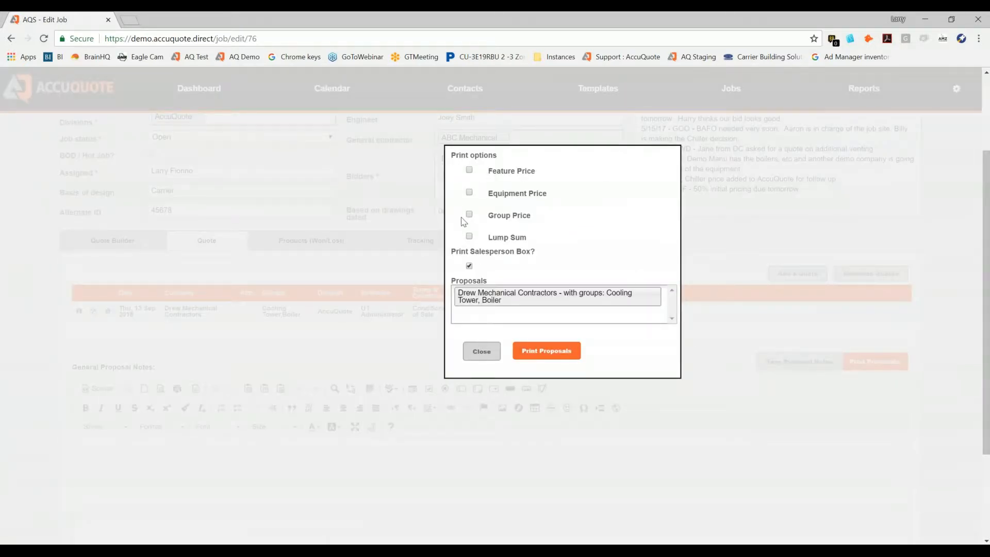
click(469, 237)
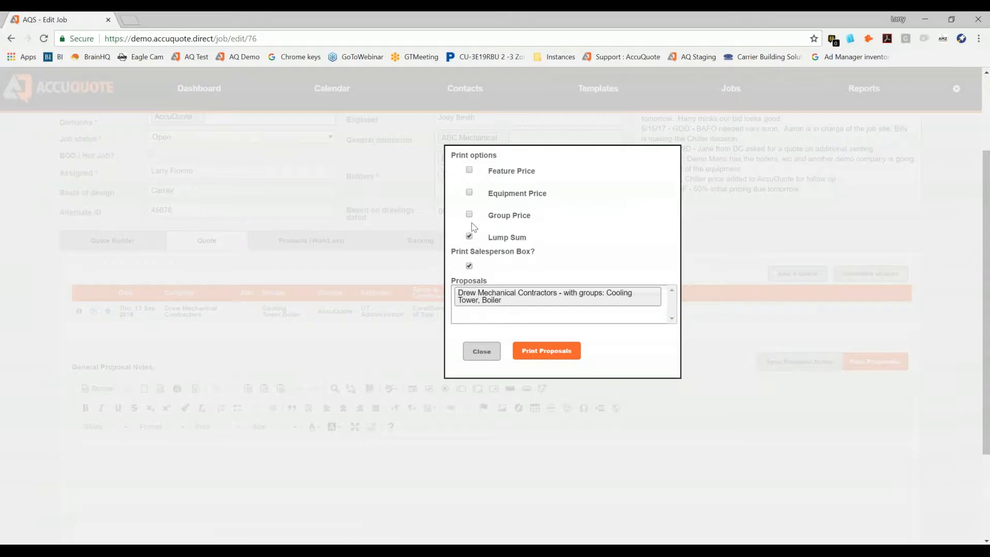
click(536, 351)
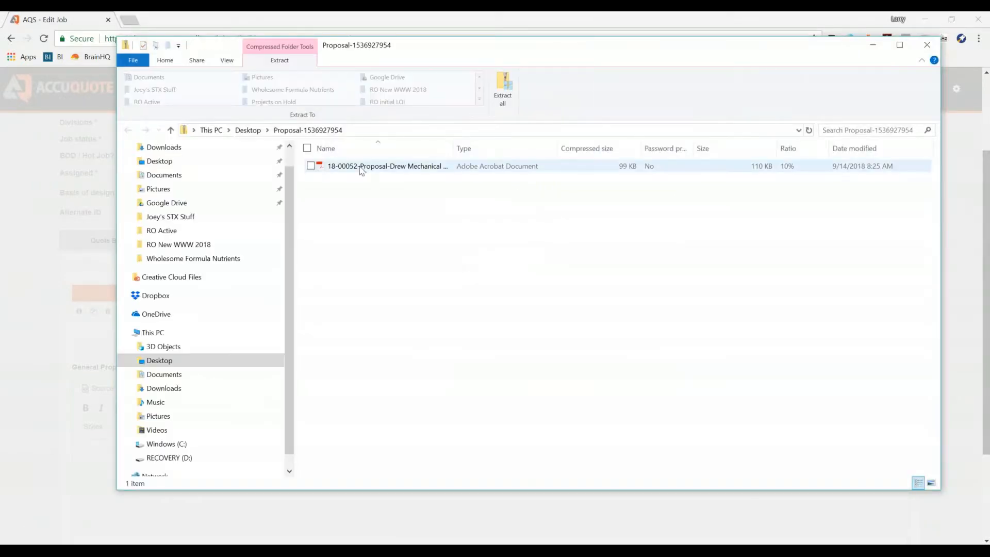
click(360, 168)
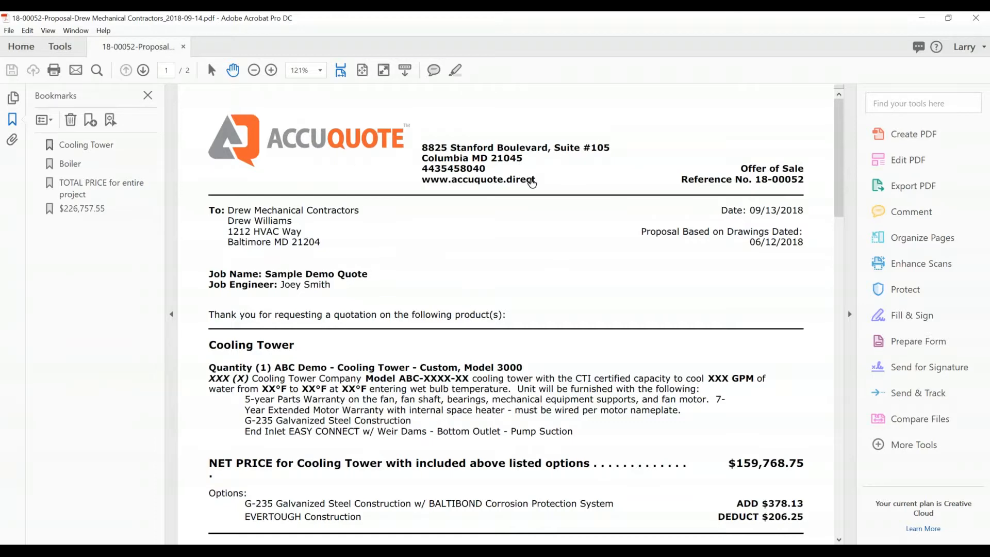
- Hide the bookmarks pane and read the Cooling Tower and Boiler descriptions, net prices and options in the proposal
scroll(532, 182, down, 5)
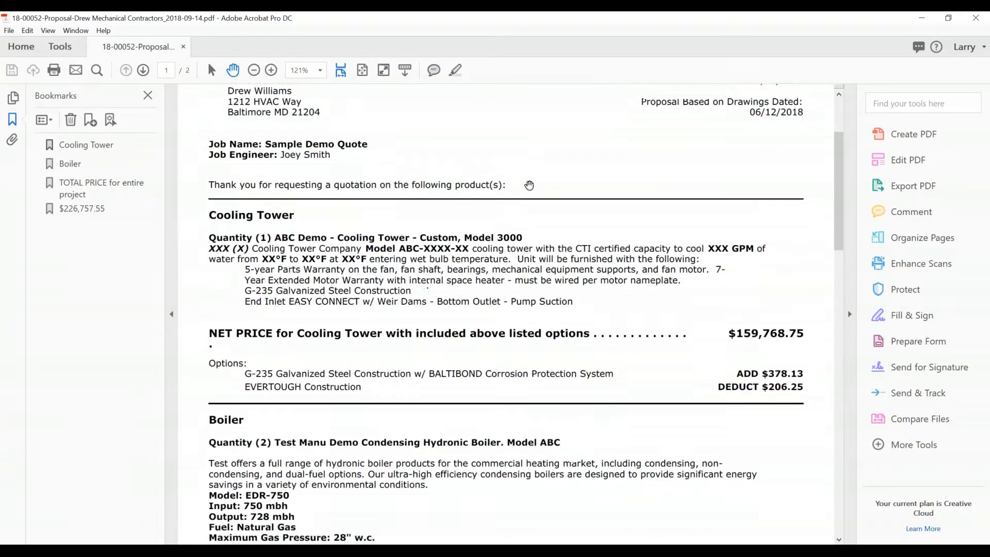
scroll(530, 185, down, 1)
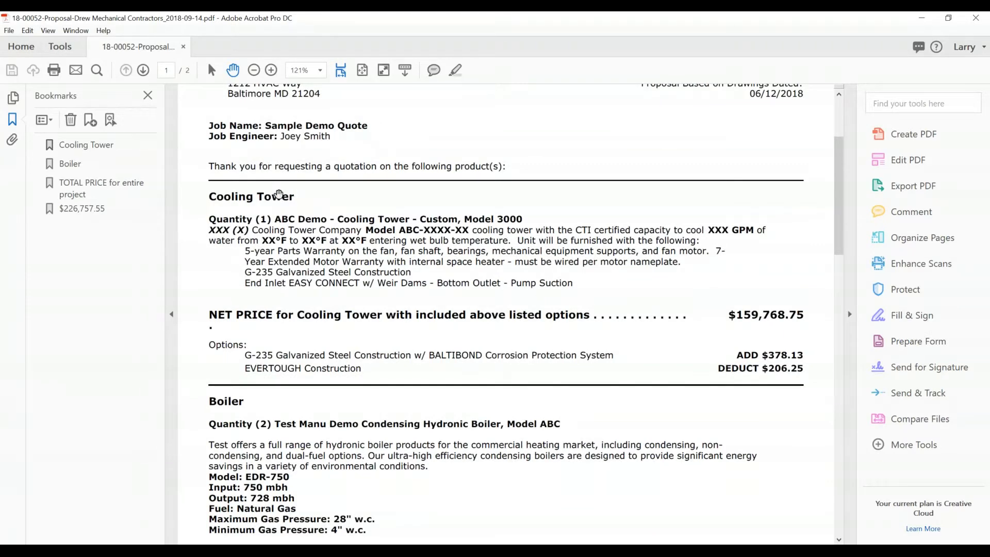
key(F4)
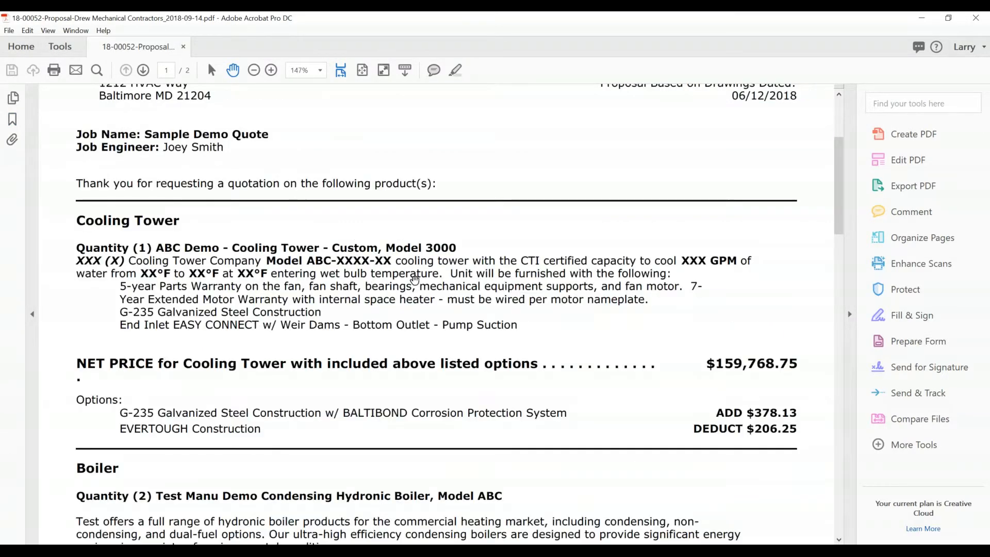
scroll(415, 280, down, 1)
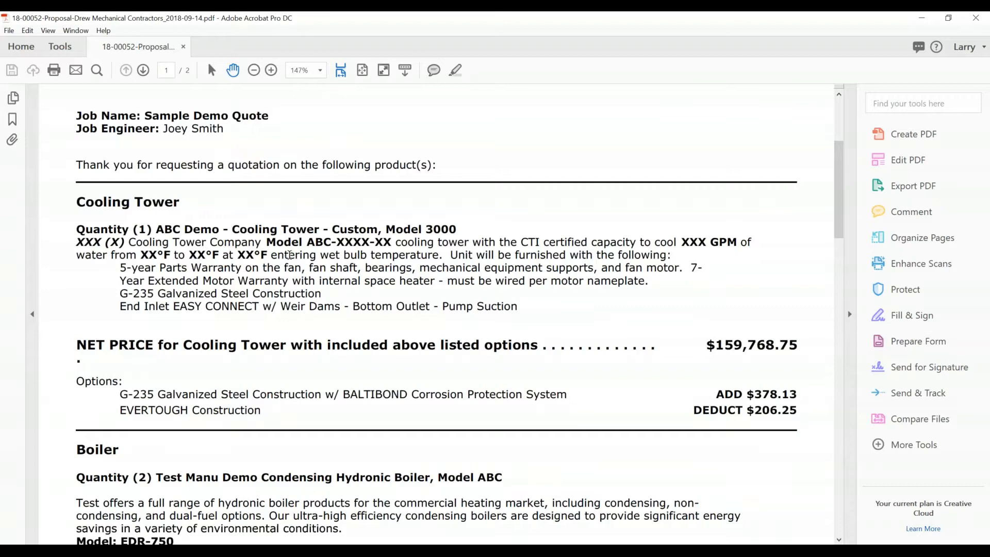
scroll(350, 258, down, 4)
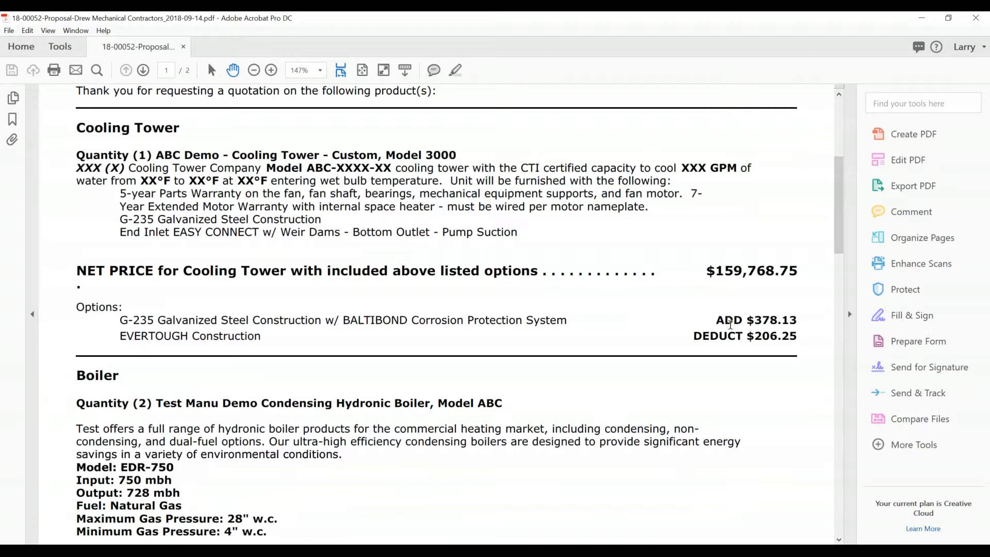
scroll(420, 304, down, 2)
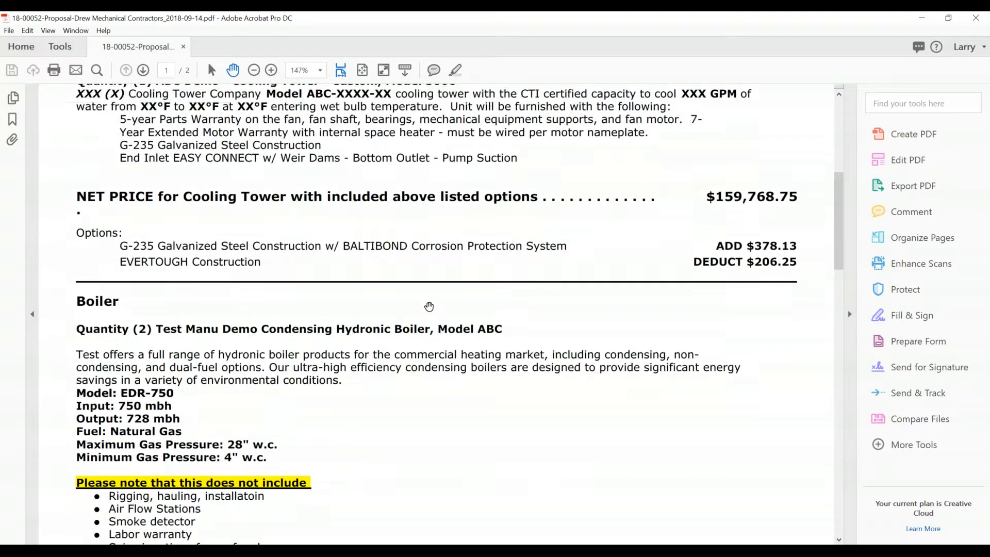
scroll(429, 307, down, 3)
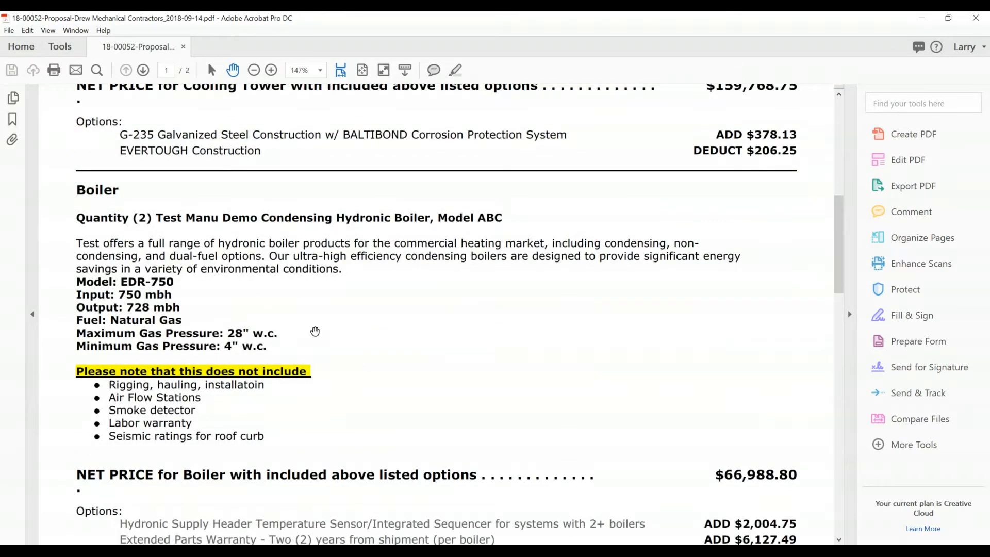
scroll(320, 327, down, 1)
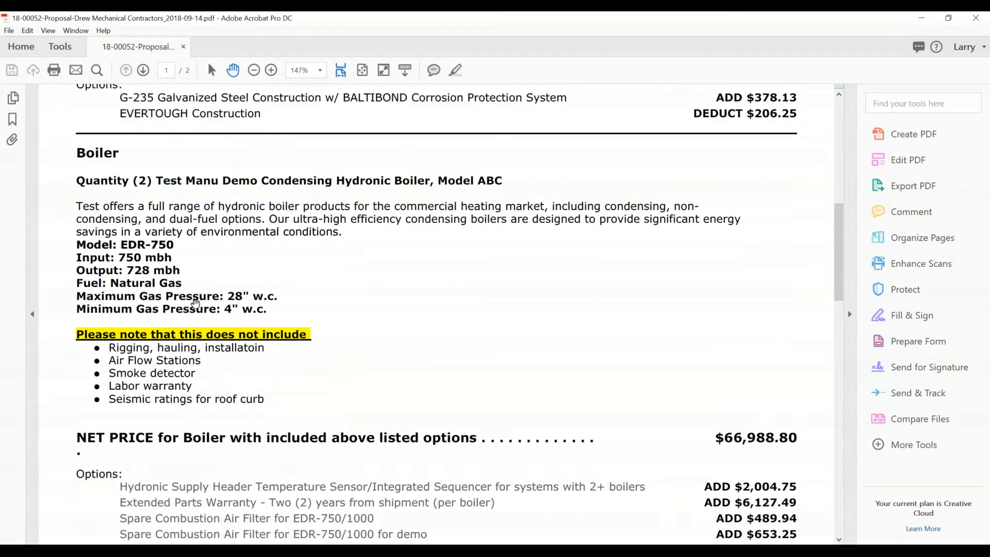
scroll(392, 322, down, 2)
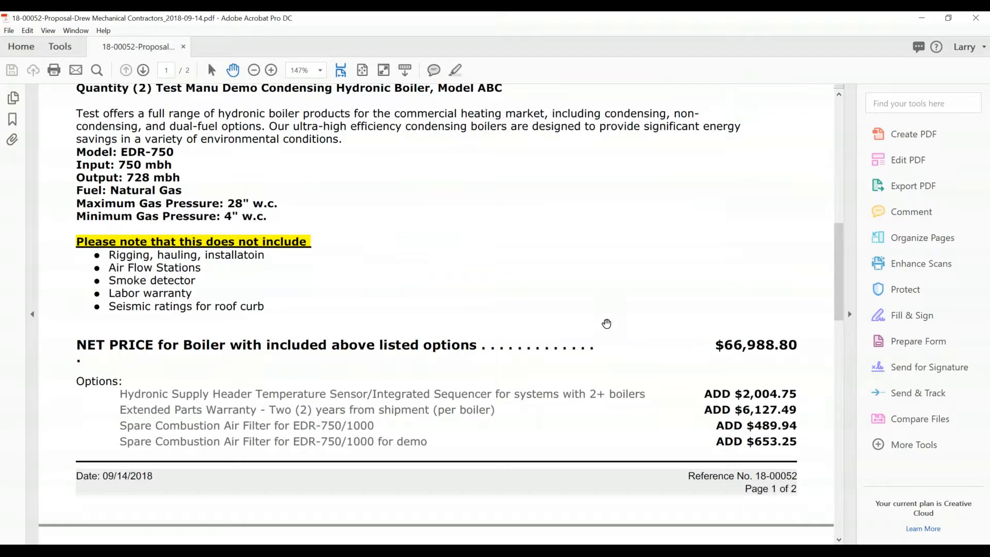
scroll(606, 323, down, 1)
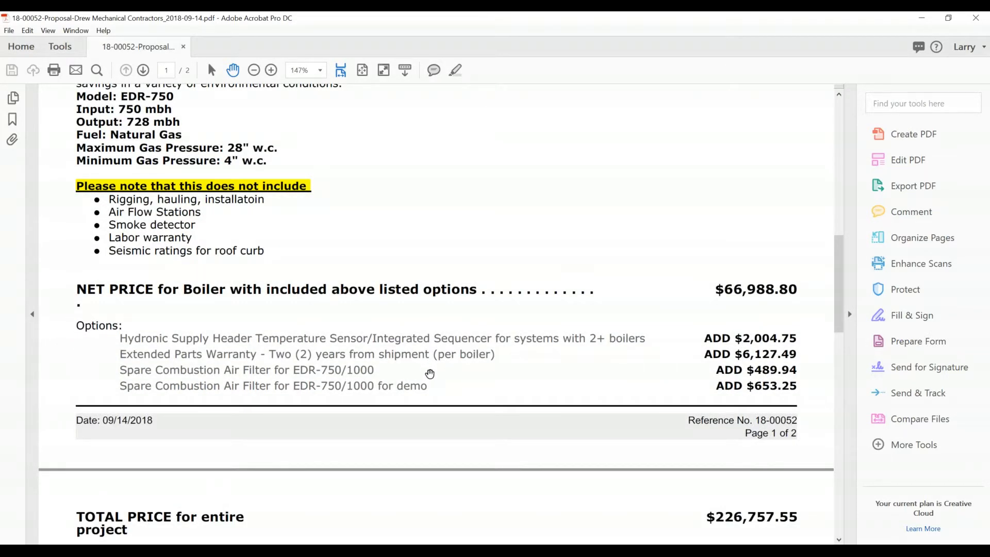
- Read the proposal's total project price, terms and conditions of sale, and closing signature section
scroll(456, 366, down, 3)
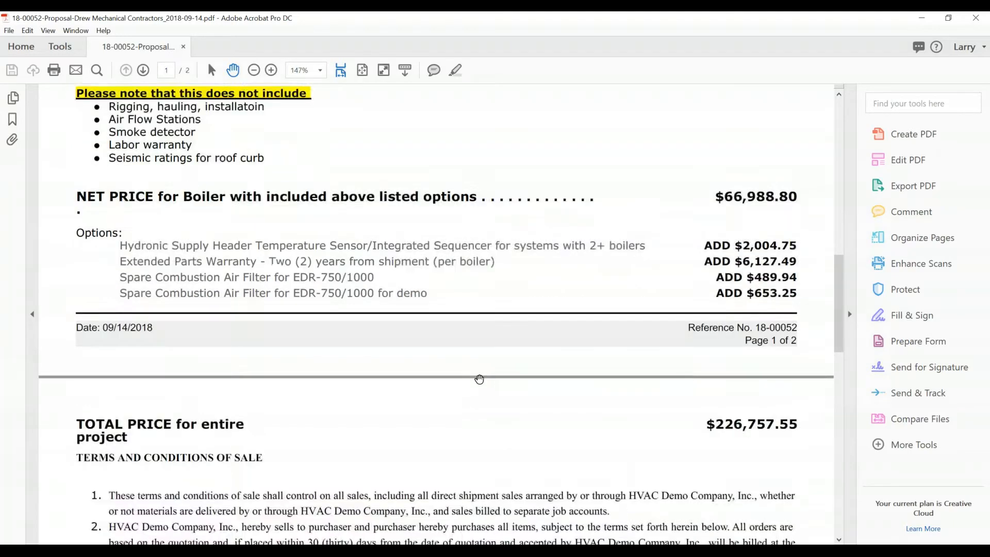
scroll(456, 466, down, 6)
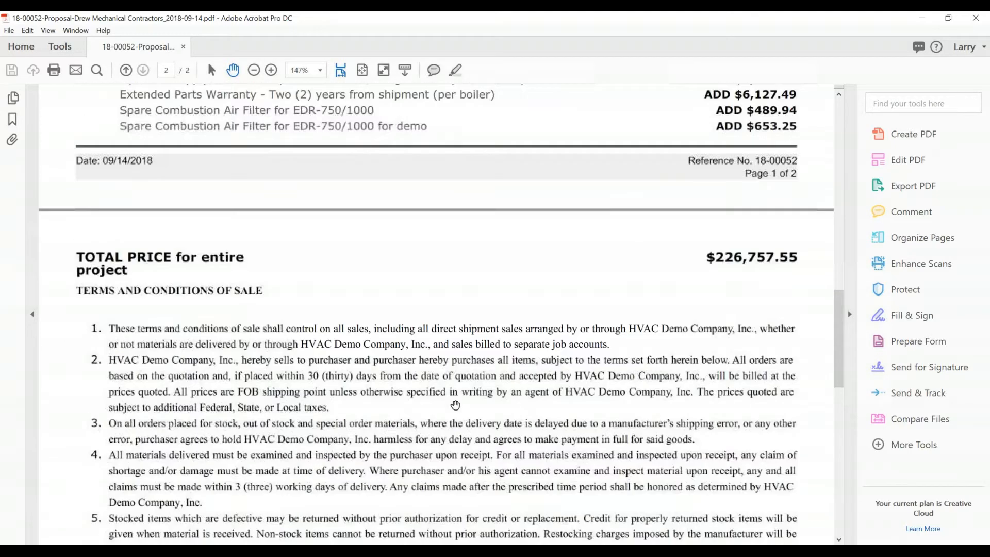
scroll(475, 401, down, 5)
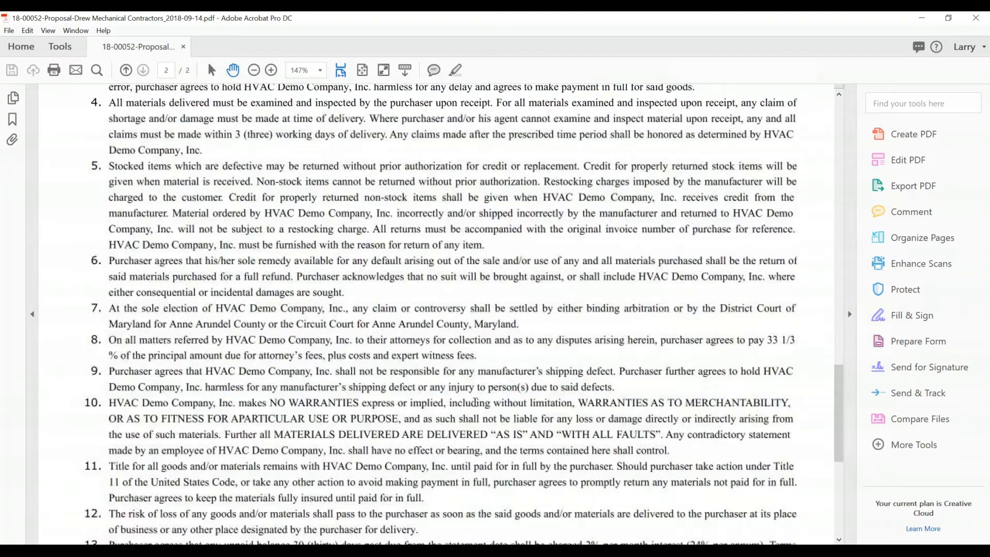
scroll(460, 312, down, 1)
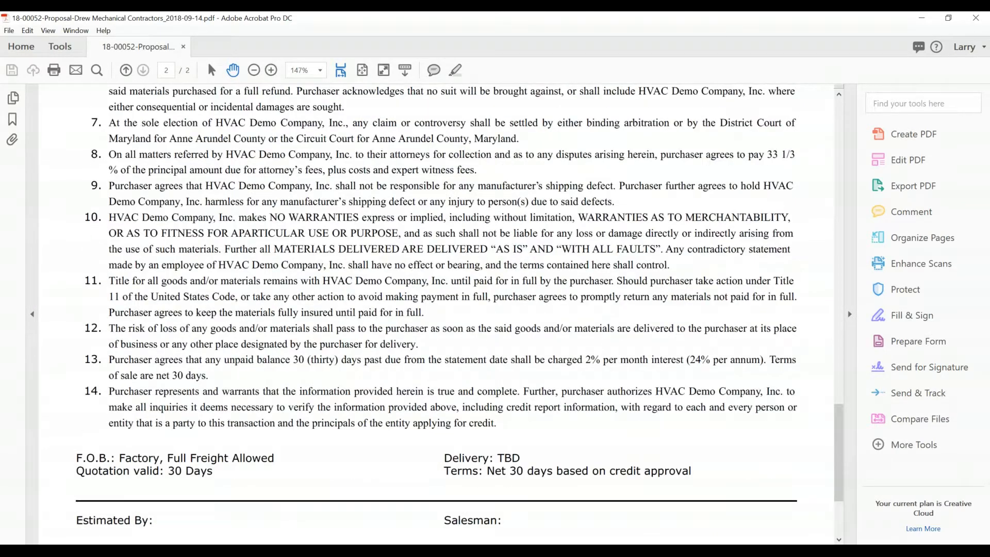
scroll(392, 356, down, 1)
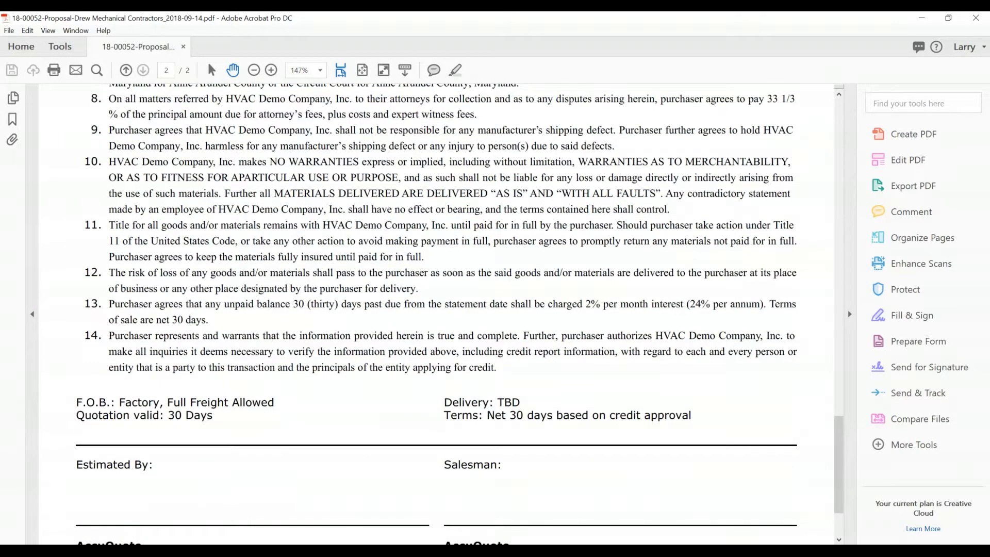
scroll(397, 369, down, 2)
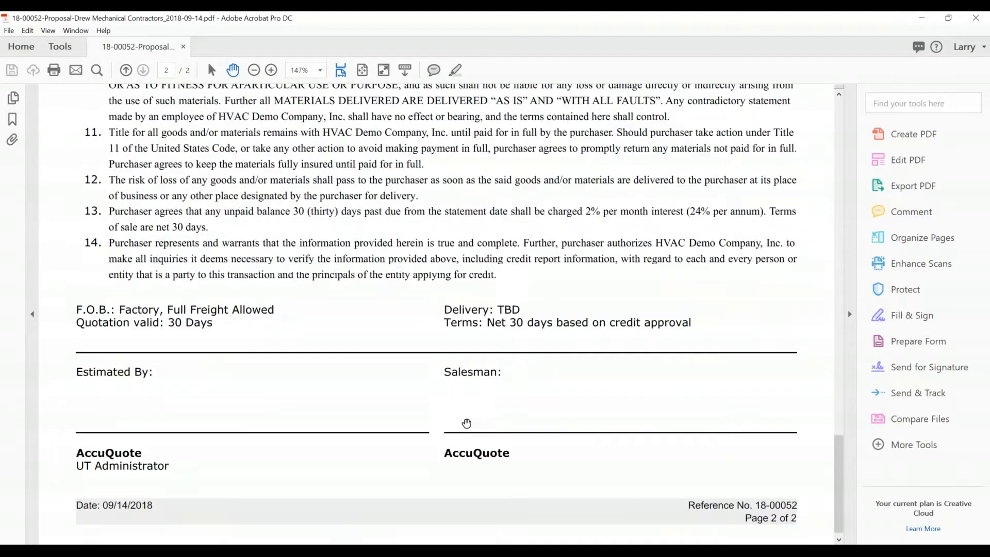